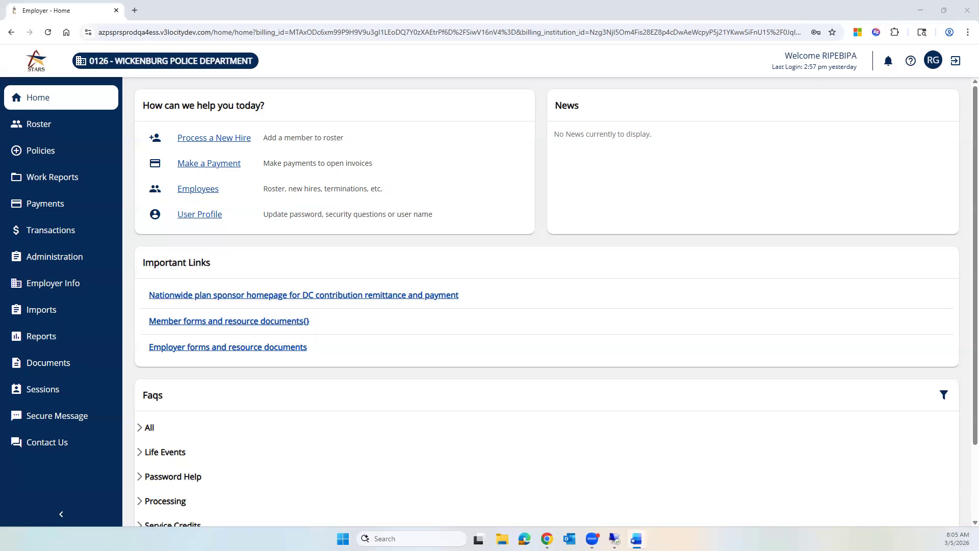
Go to Payments and start adding a new bank account from the Bank Account panel.
left_click(48, 204)
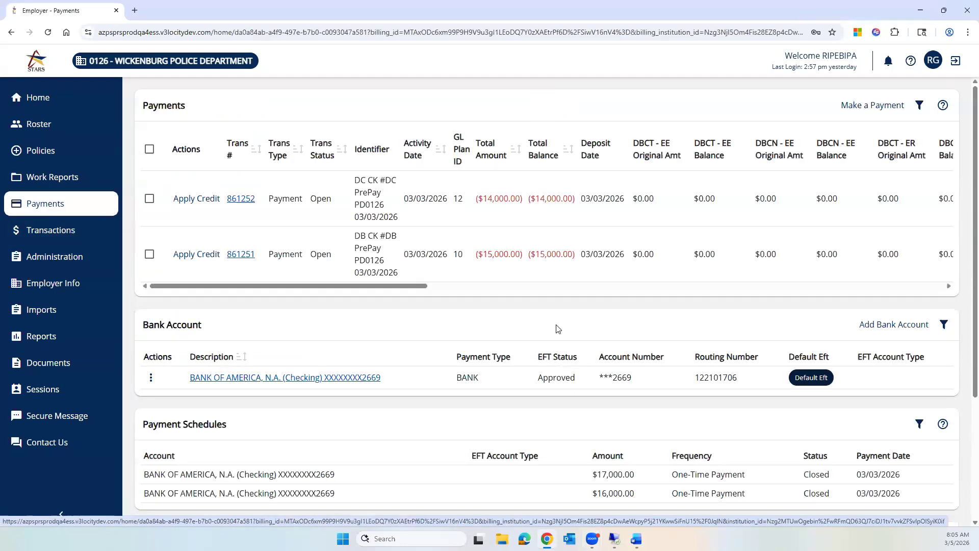
scroll(670, 316, "down", 1)
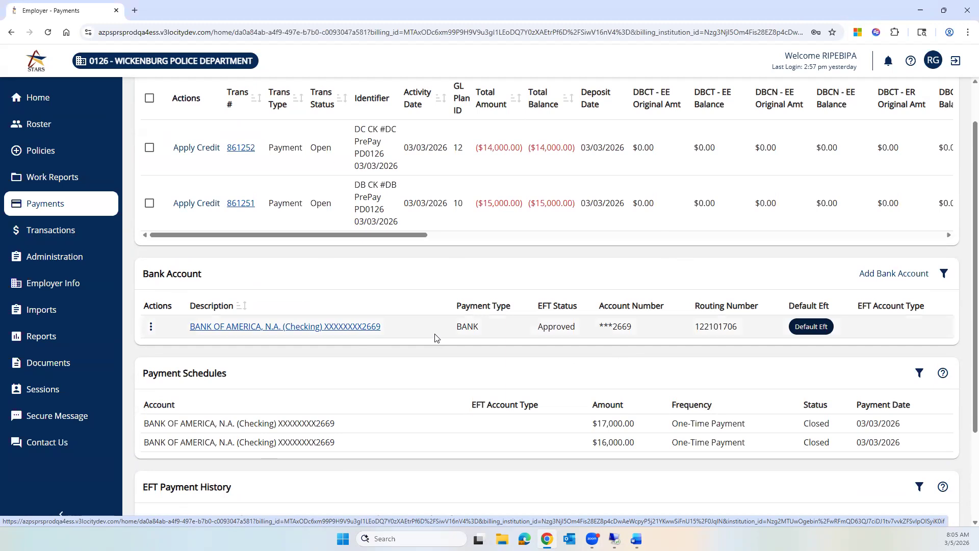
left_click(883, 274)
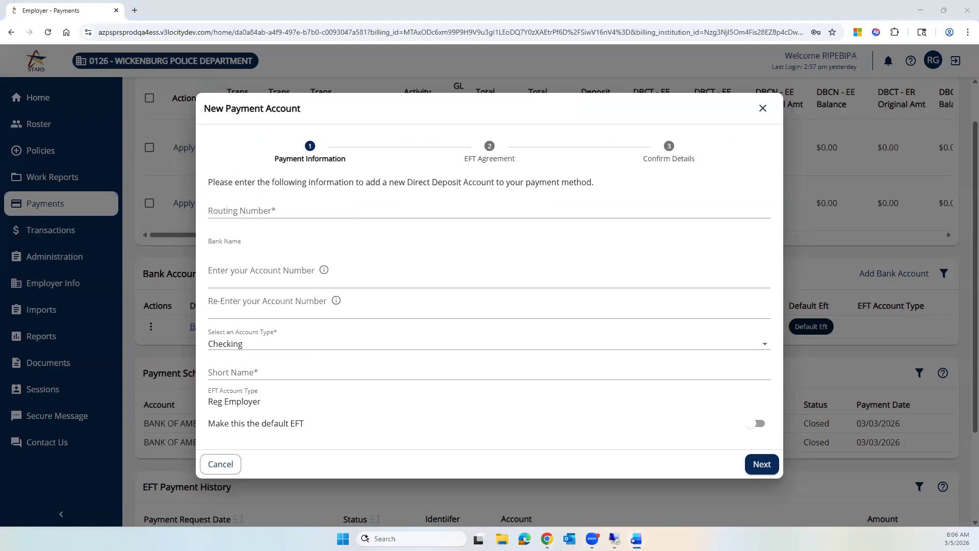
Enter routing number 122101706 and the account number, correcting the confirmation entry until it matches.
left_click(318, 212)
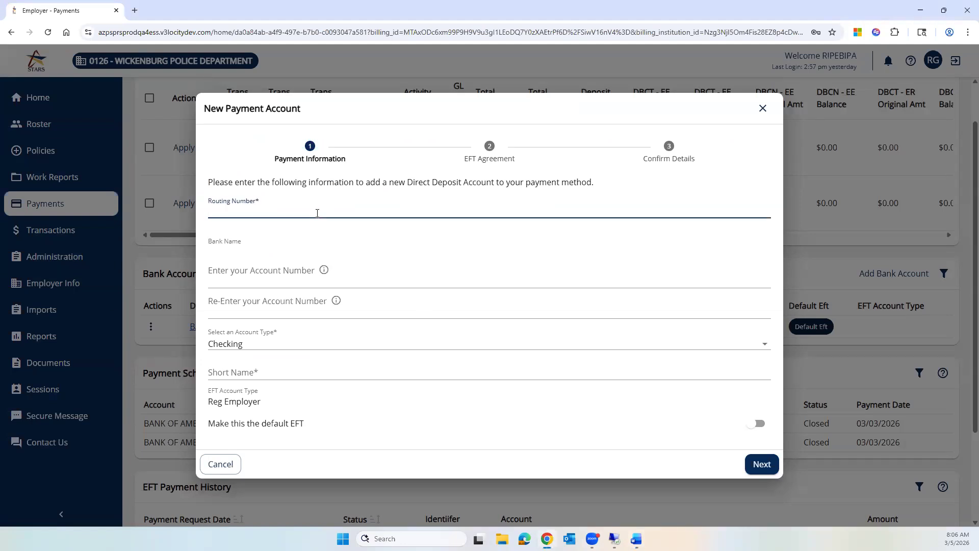
type("122101706")
left_click(416, 258)
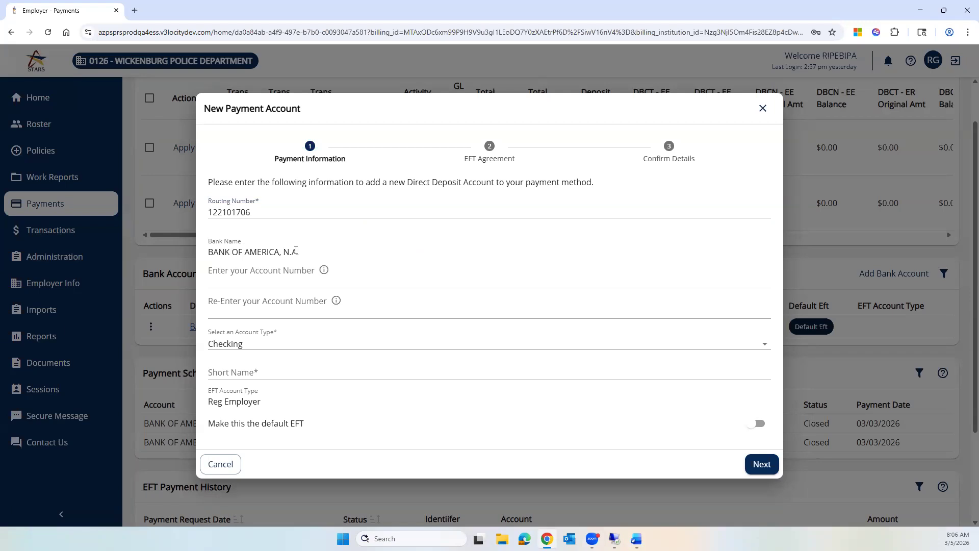
left_click(252, 283)
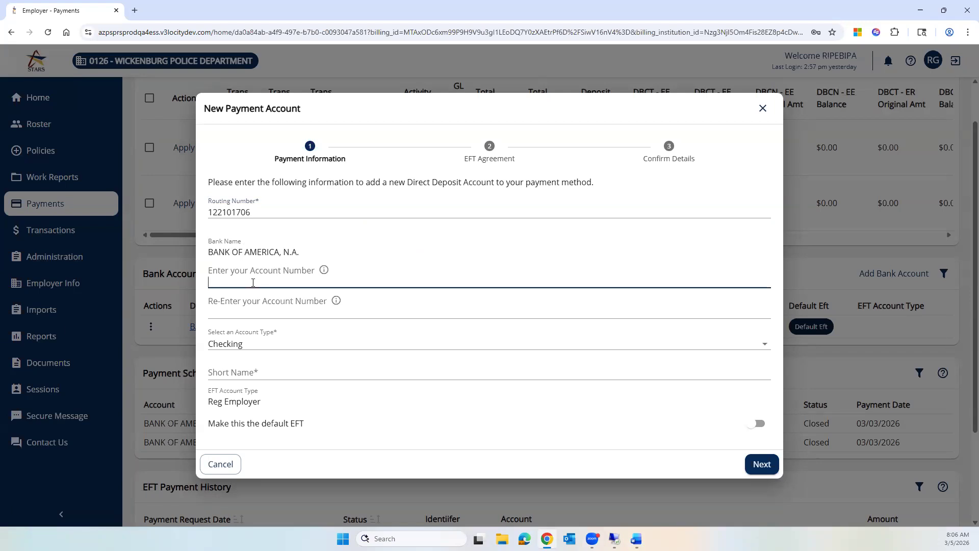
left_click(216, 313)
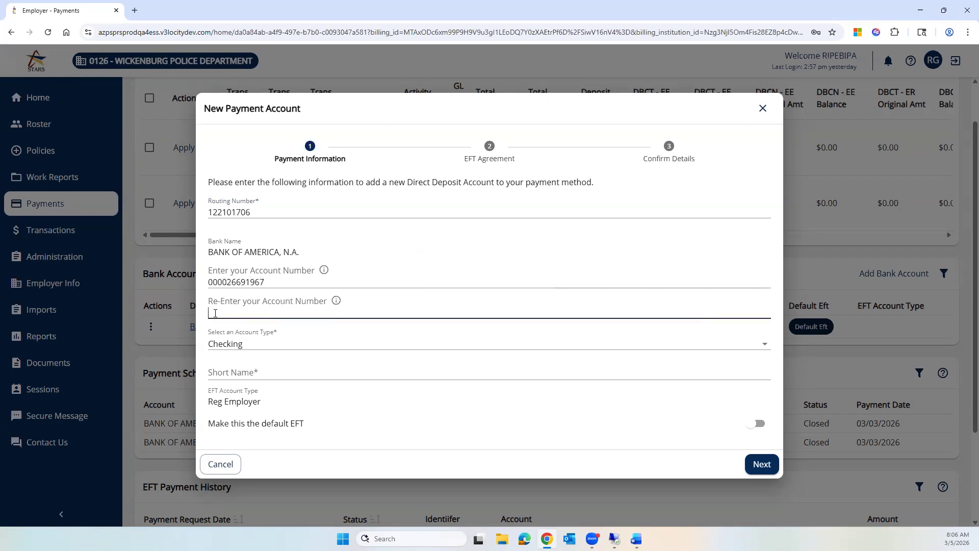
left_click(221, 312)
type("0")
left_click(252, 313)
key("BackSpace")
key("Delete")
Give the account the short name 'PD seconsdary' and continue to the EFT Agreement.
left_click(278, 371)
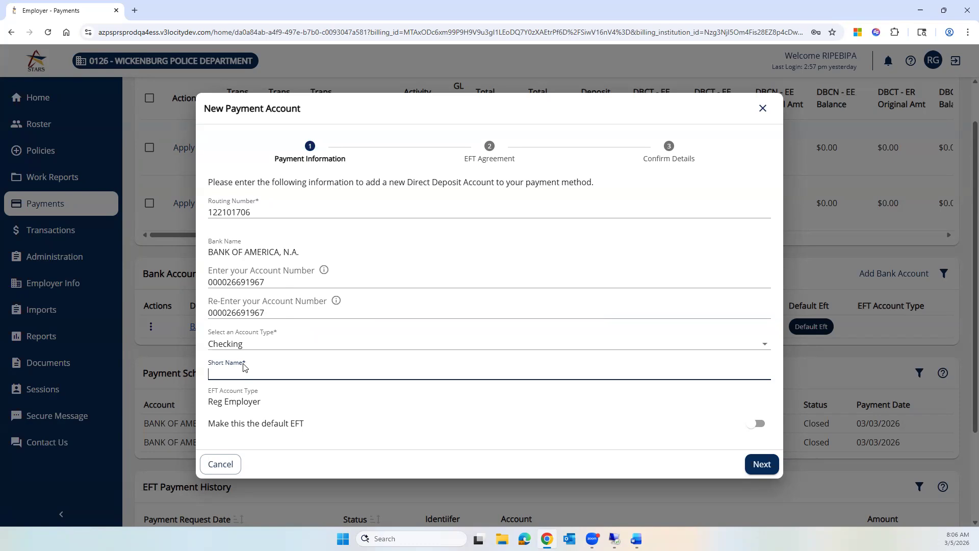
type("PD seco")
type("ns")
type("dary")
left_click(764, 466)
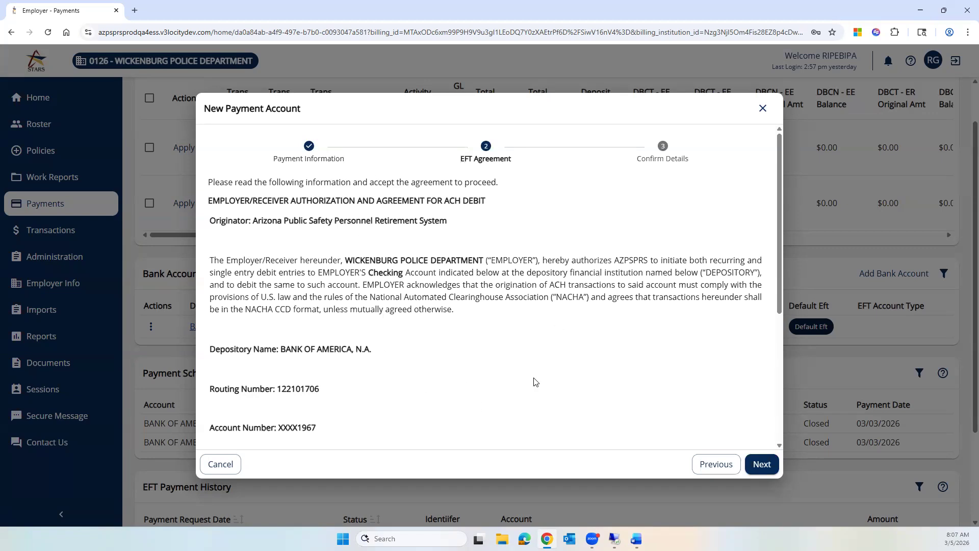
Accept the EFT agreement with Person Accepted Title 'Payroll' and proceed to Confirm Details.
left_click(758, 466)
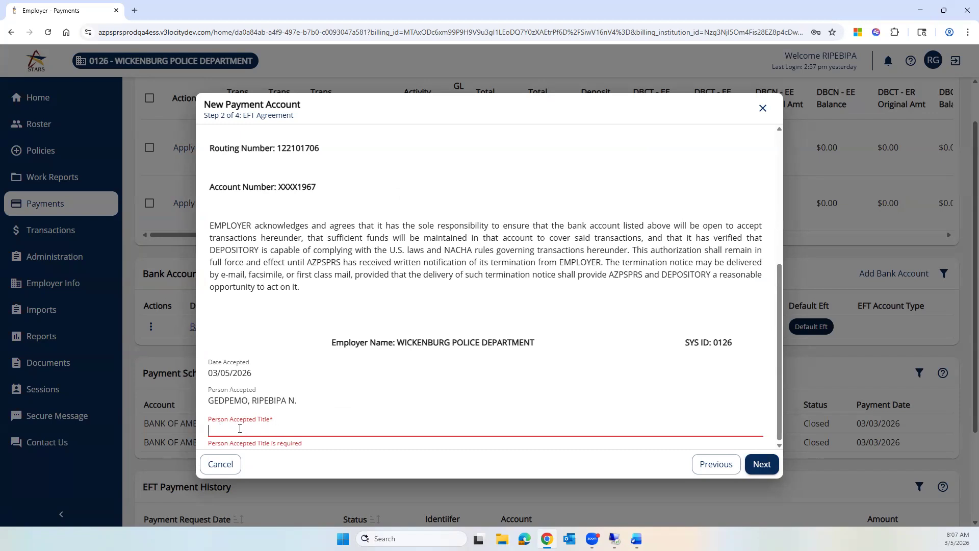
type("Payroll")
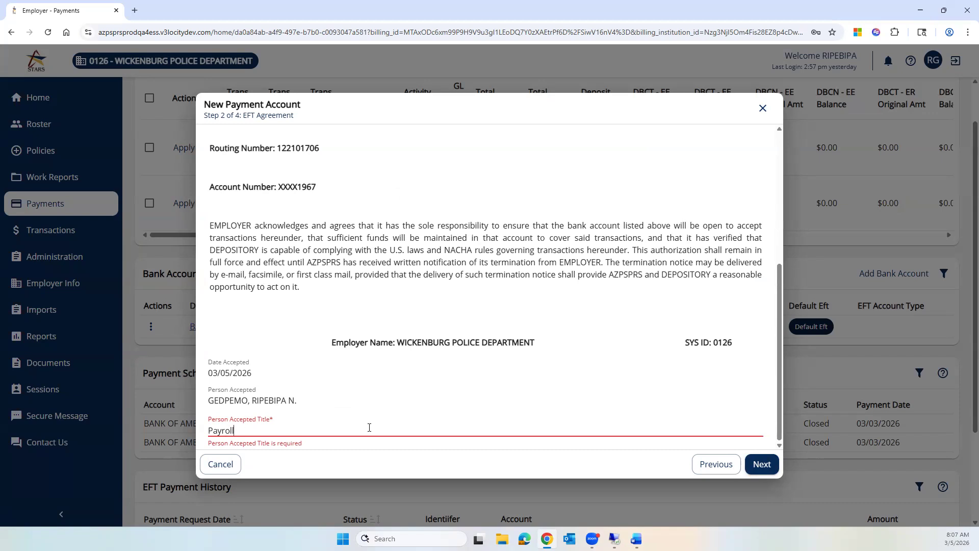
left_click(762, 465)
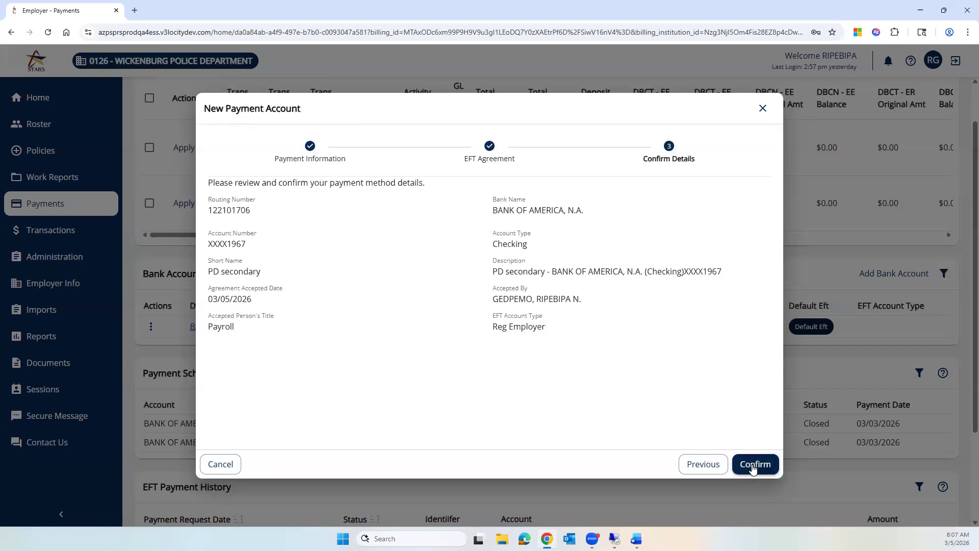
Confirm the new BANK OF AMERICA checking account and return to the Payments page.
left_click(754, 466)
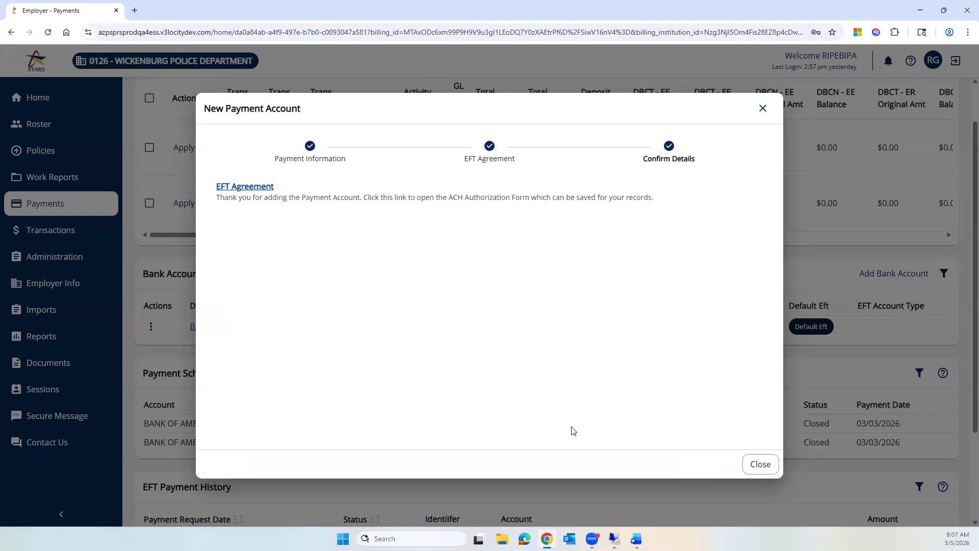
left_click(761, 464)
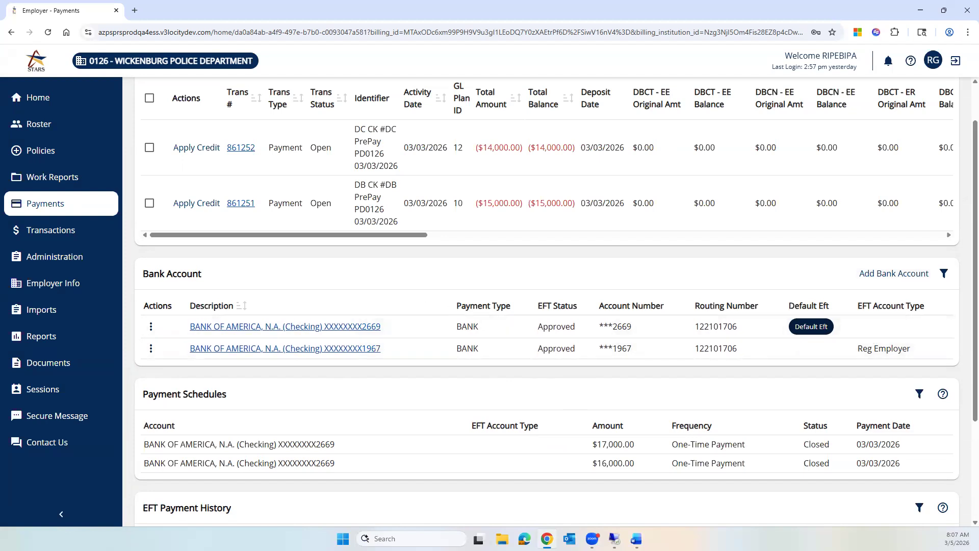
scroll(546, 301, "up", 1)
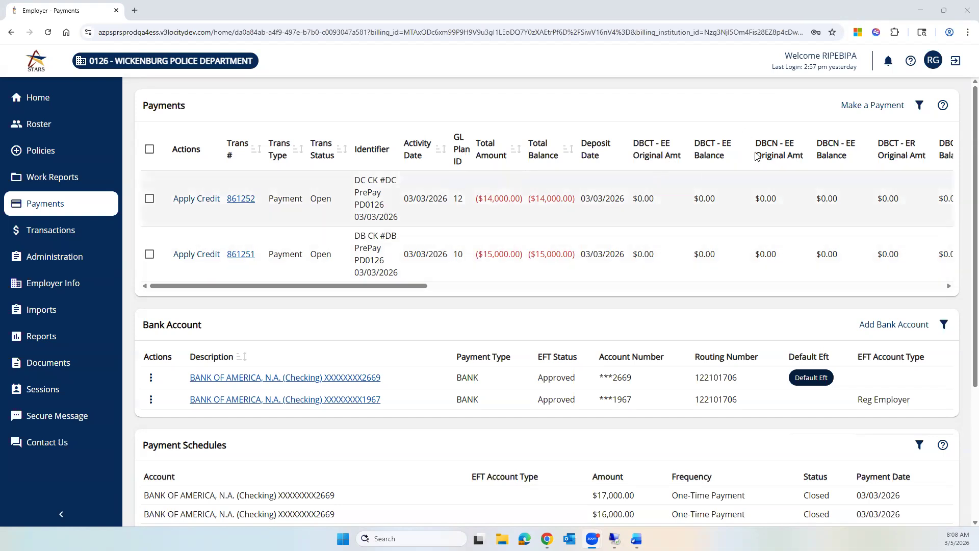
Start a new payment with schedule type Transaction & Invoice Payment.
left_click(849, 110)
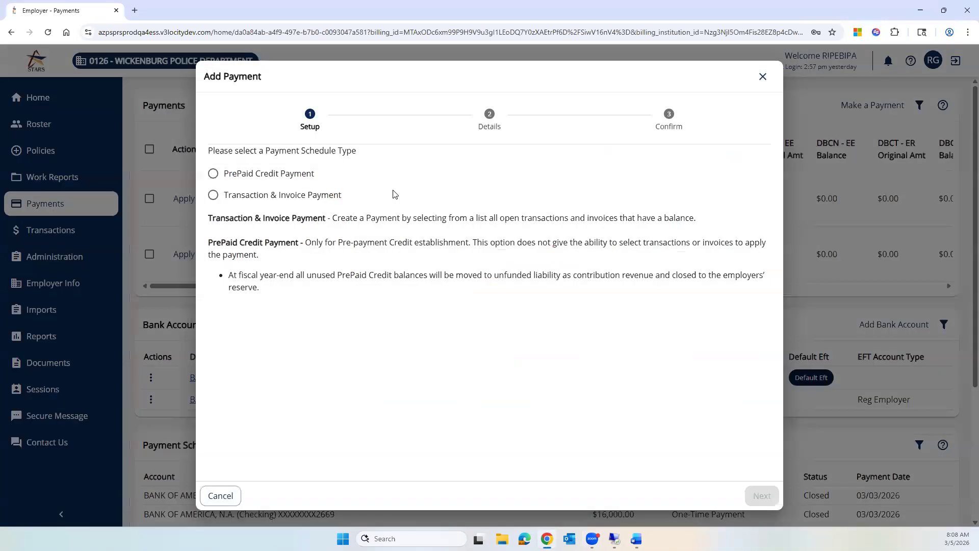
left_click(213, 197)
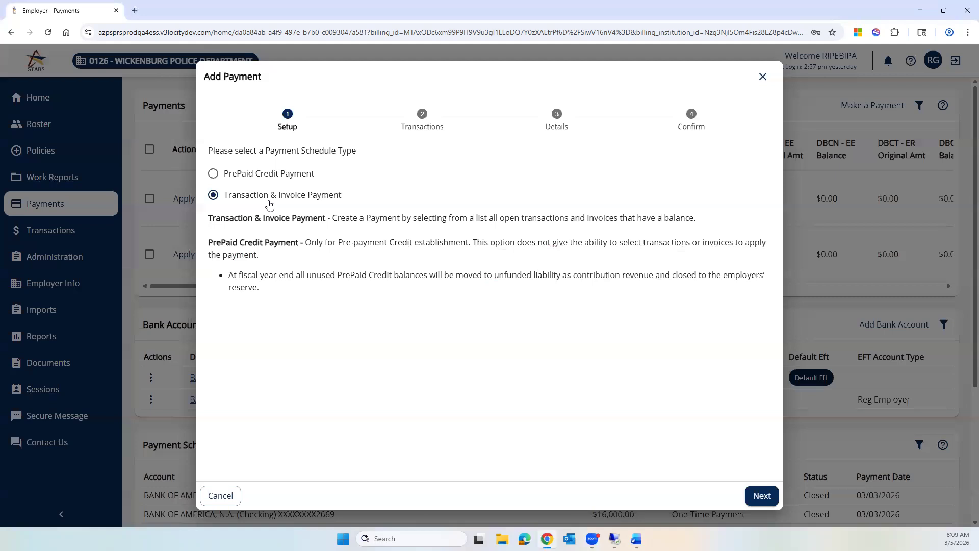
left_click(761, 495)
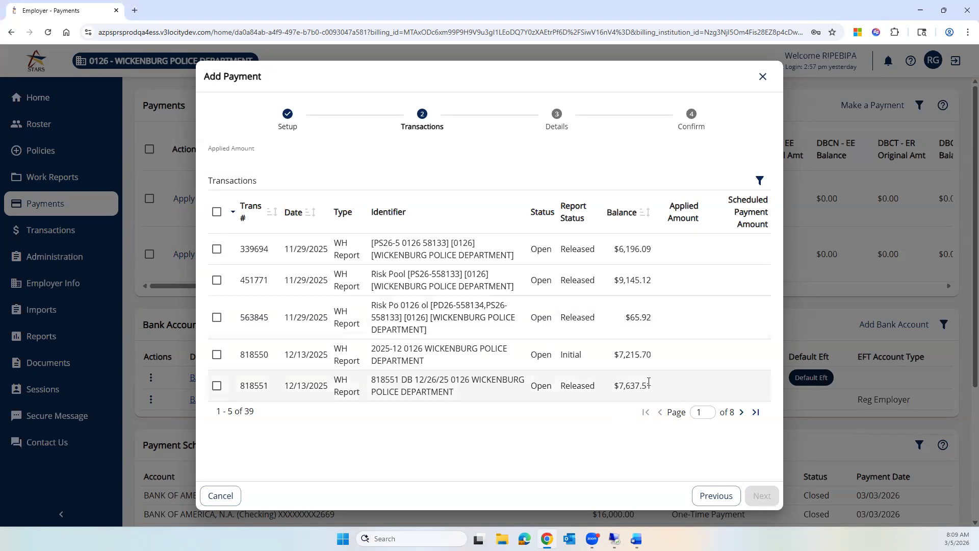
left_click(756, 412)
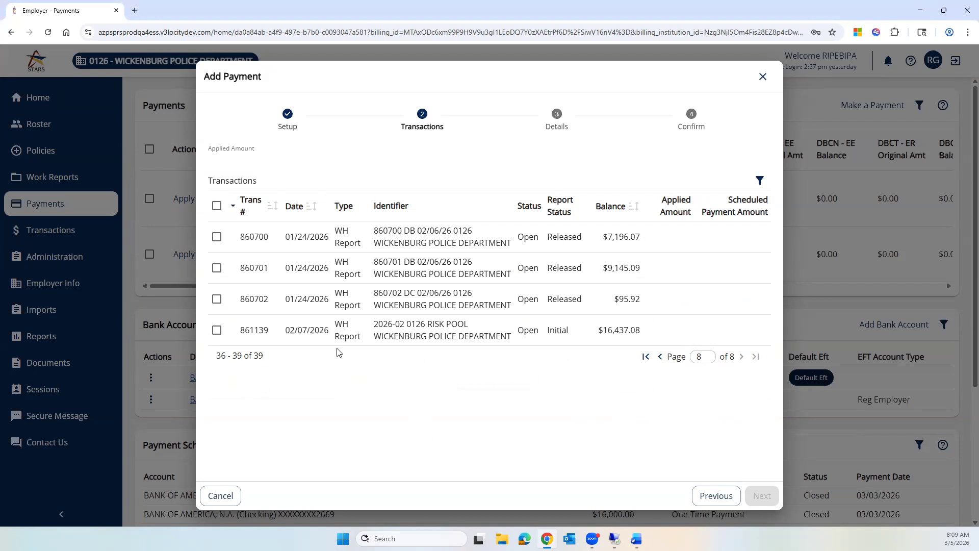
left_click(217, 238)
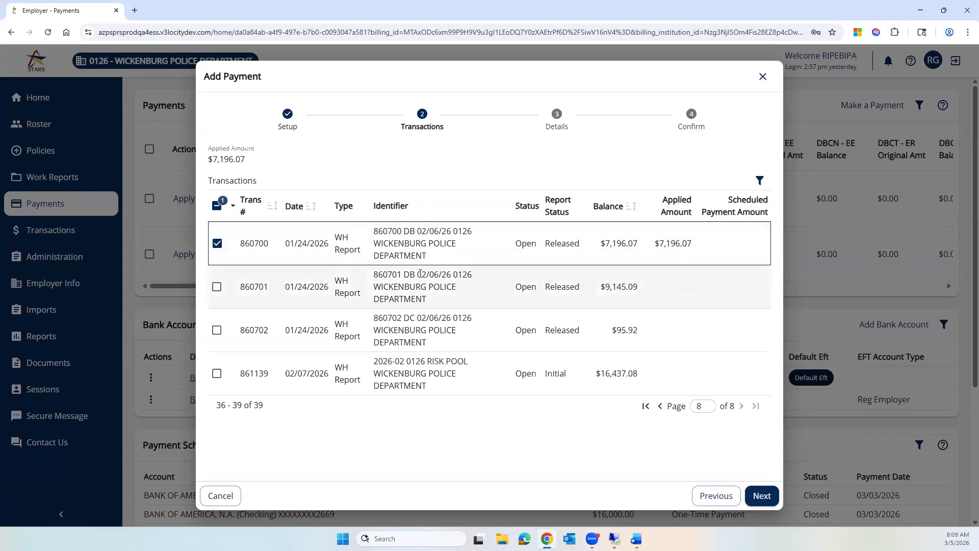
left_click(761, 497)
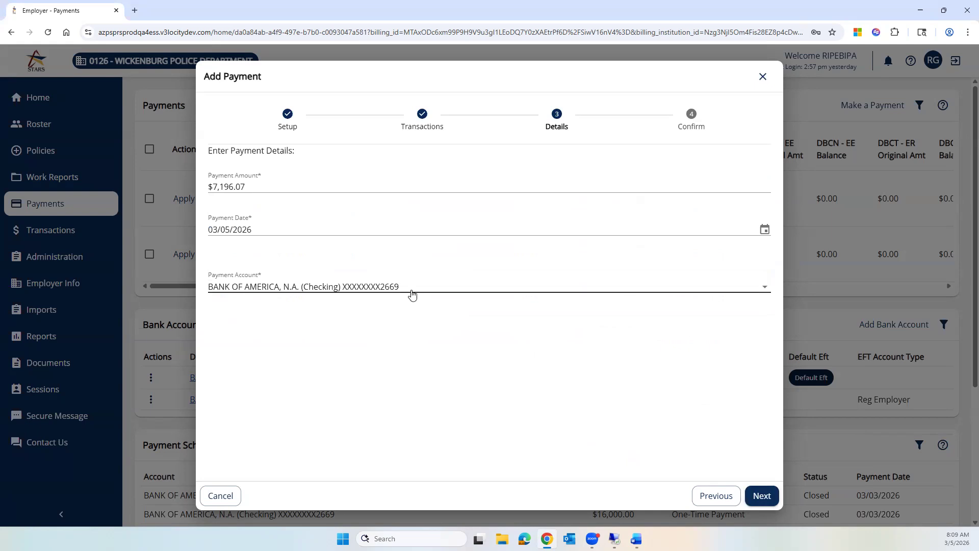
Review and submit the $7,196.07 one-time payment dated 03/05/2026.
left_click_drag(535, 78, 566, 60)
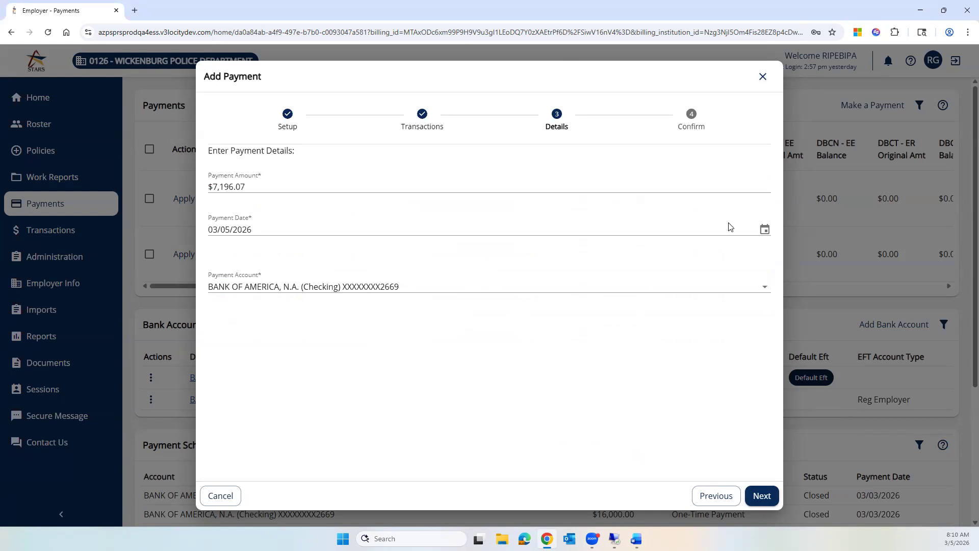
left_click(762, 496)
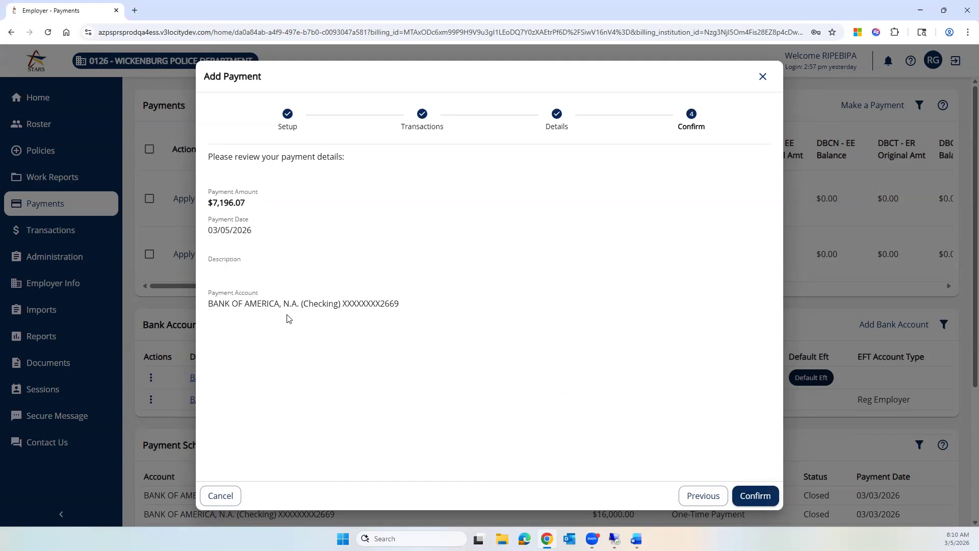
left_click(755, 496)
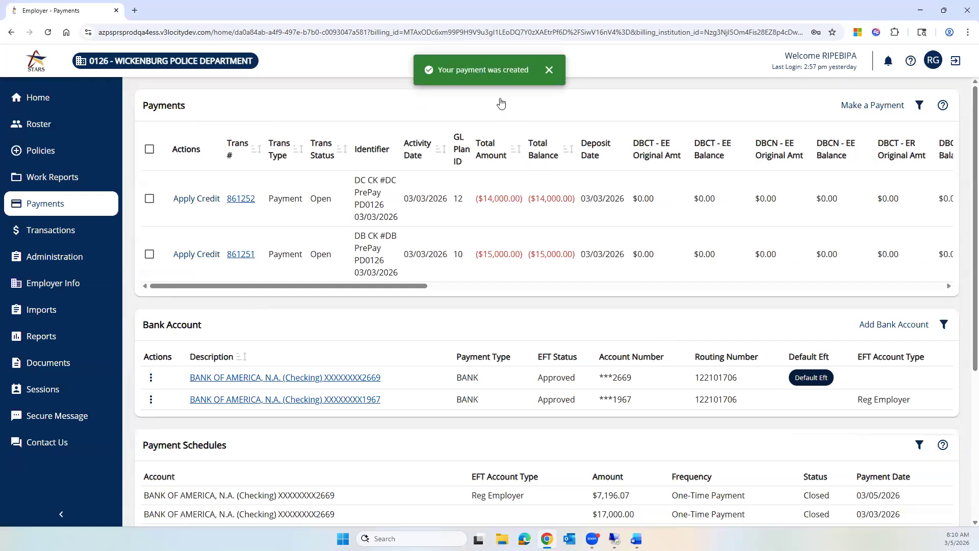
scroll(628, 175, "down", 5)
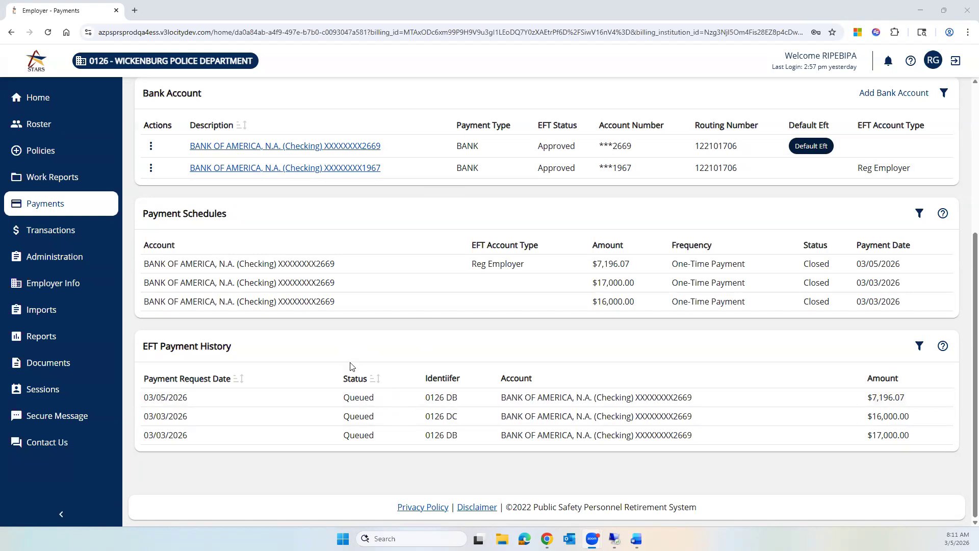
Edit the default checking account to switch off 'Make this the default EFT' and save.
left_click(151, 146)
left_click(168, 167)
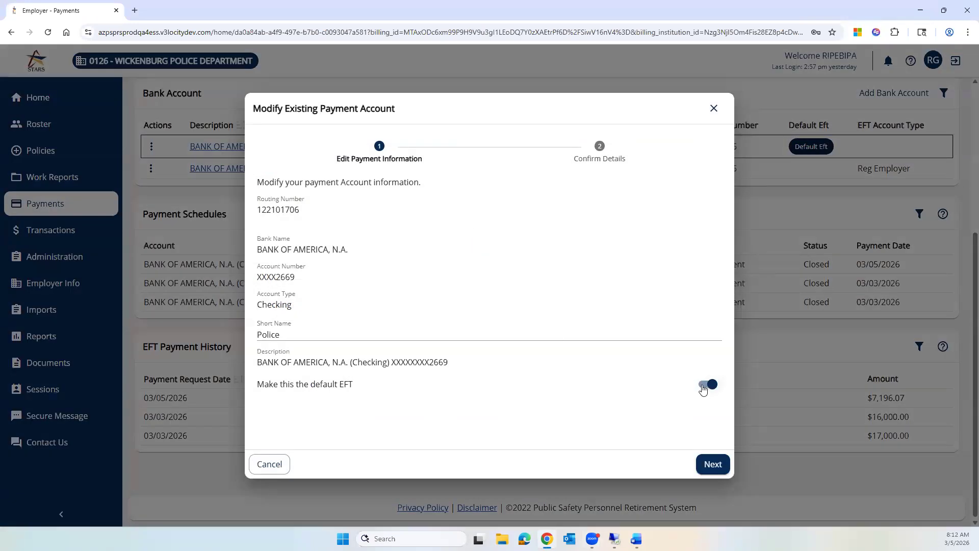
left_click(705, 386)
left_click(713, 466)
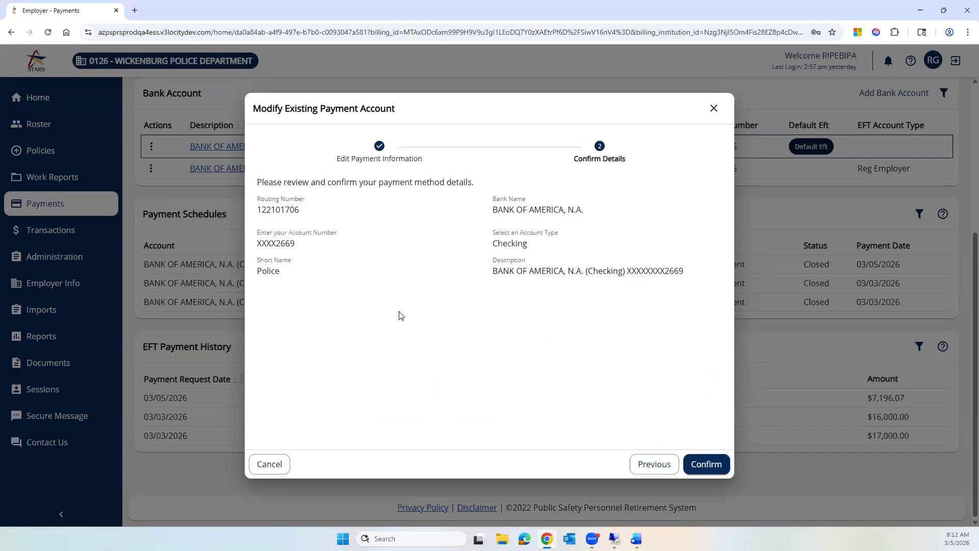
left_click(705, 465)
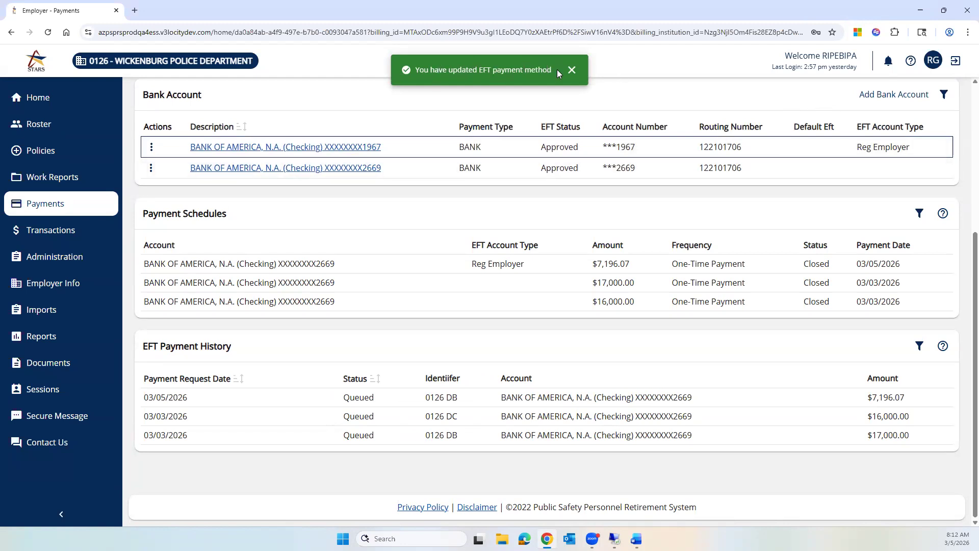
left_click(572, 70)
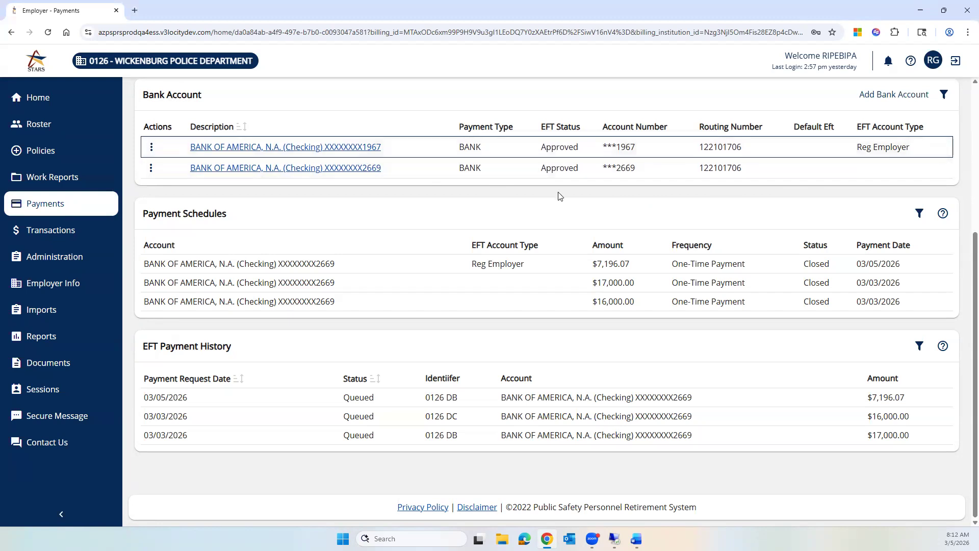
left_click(152, 151)
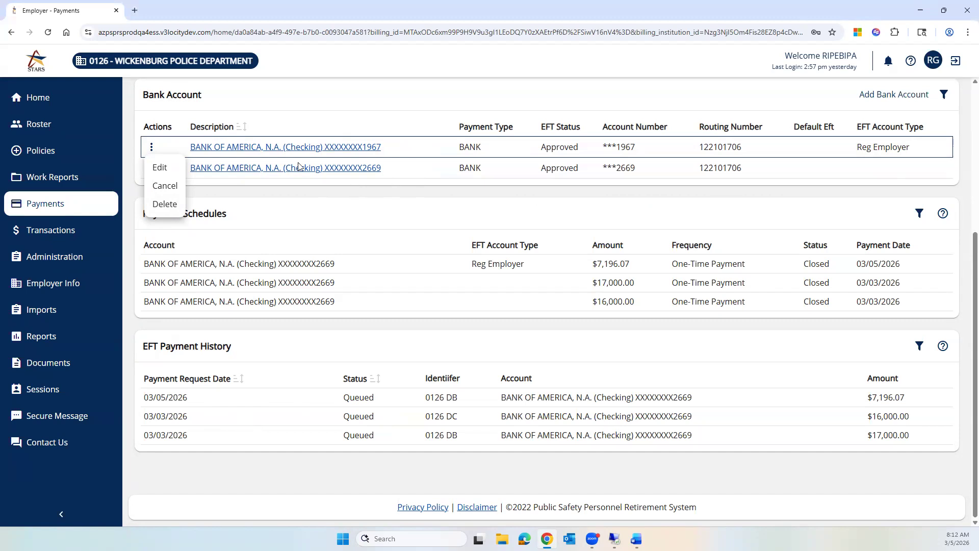
left_click(356, 103)
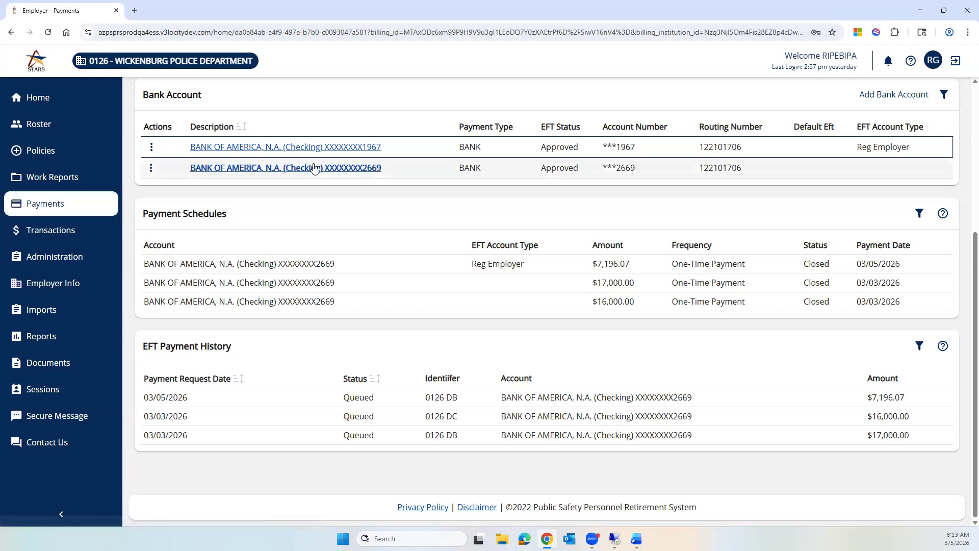
scroll(420, 175, "up", 4)
scroll(559, 174, "up", 1)
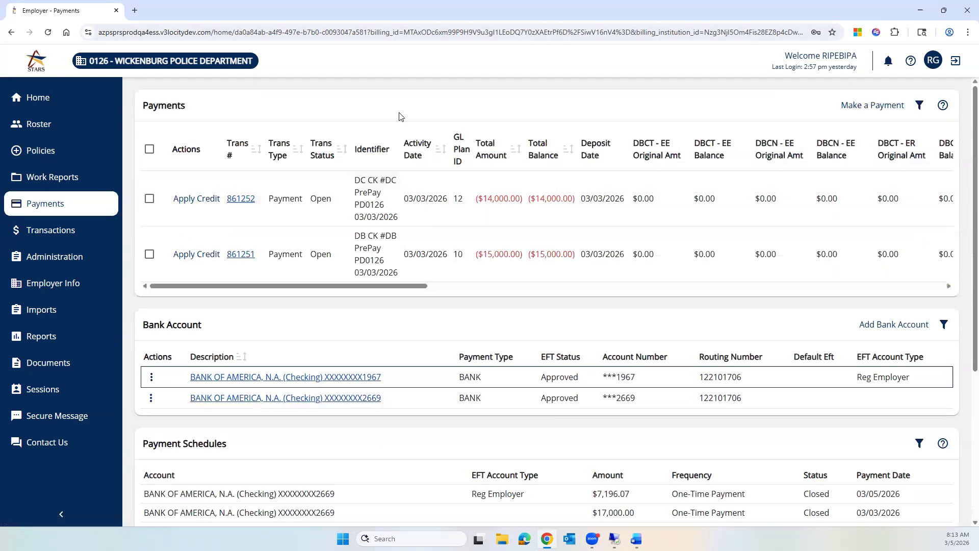